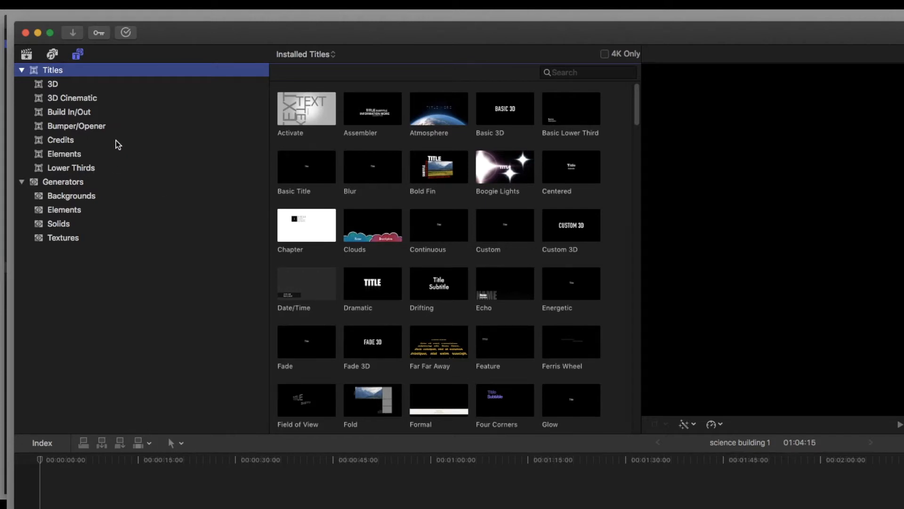
# - Insert a Basic Title at the start of the timeline, ahead of the first video clip
pyautogui.click(295, 164)
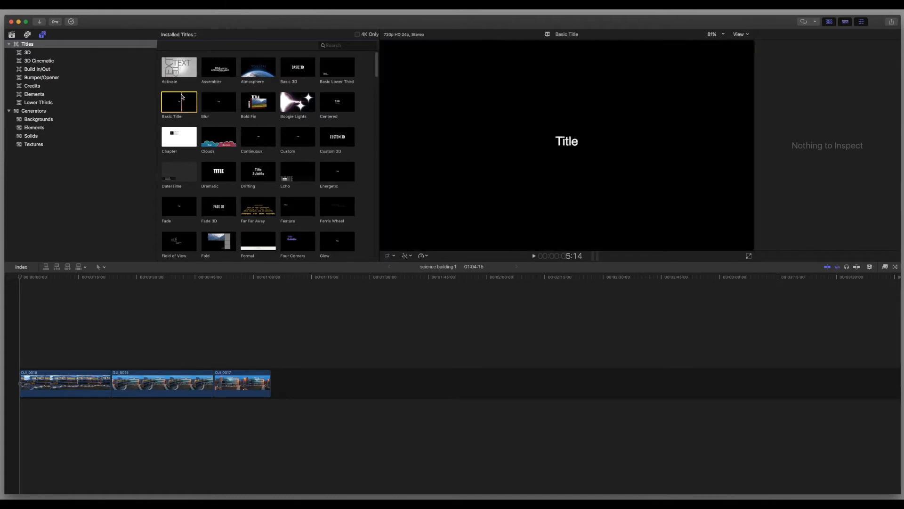
pyautogui.moveTo(180, 100); pyautogui.dragTo(19, 371)
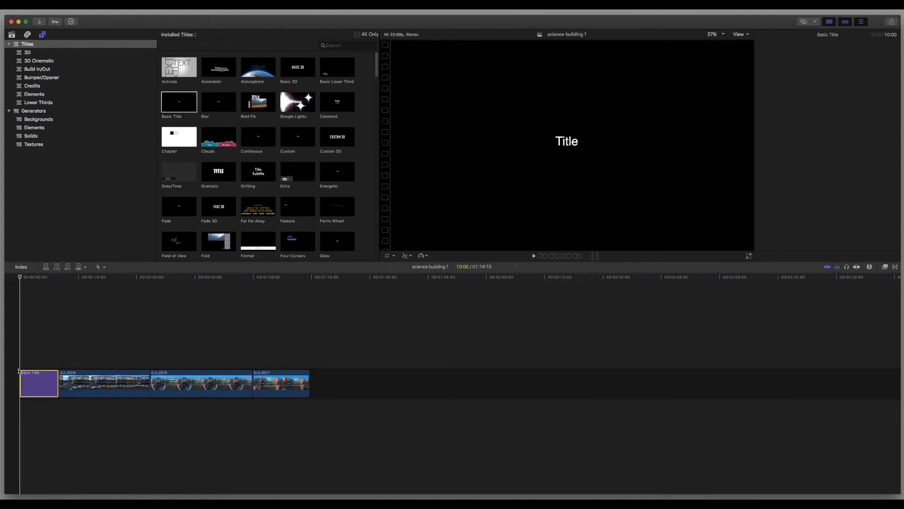
pyautogui.click(42, 380)
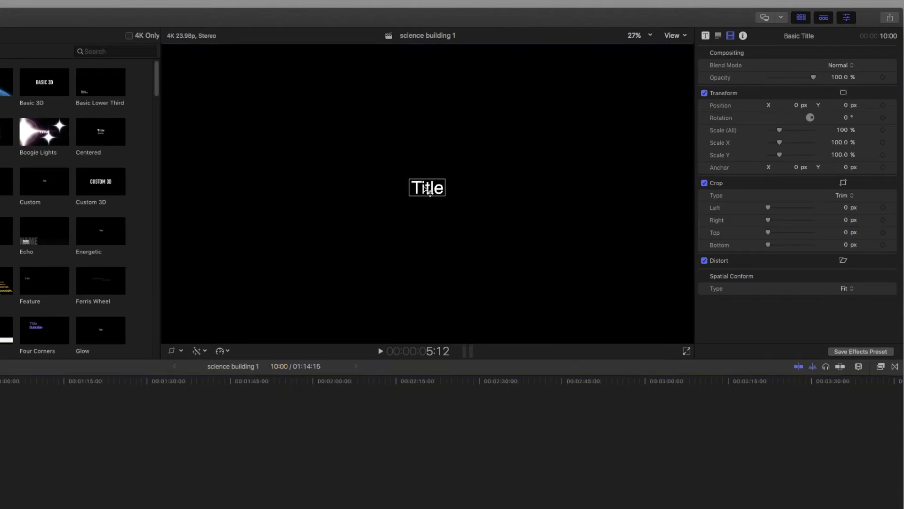
# - Set the Basic Title's text to Helvetica Neue Condensed Black at size 288
pyautogui.doubleClick(427, 189)
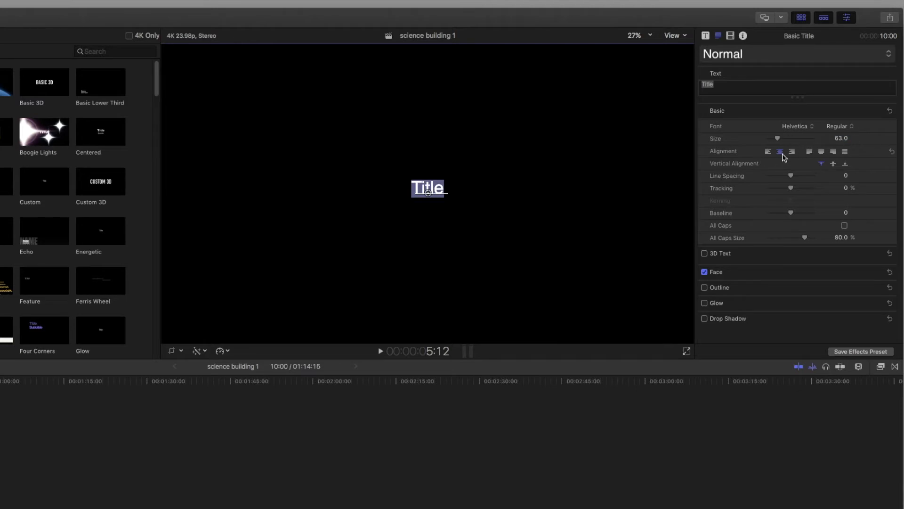
pyautogui.click(812, 128)
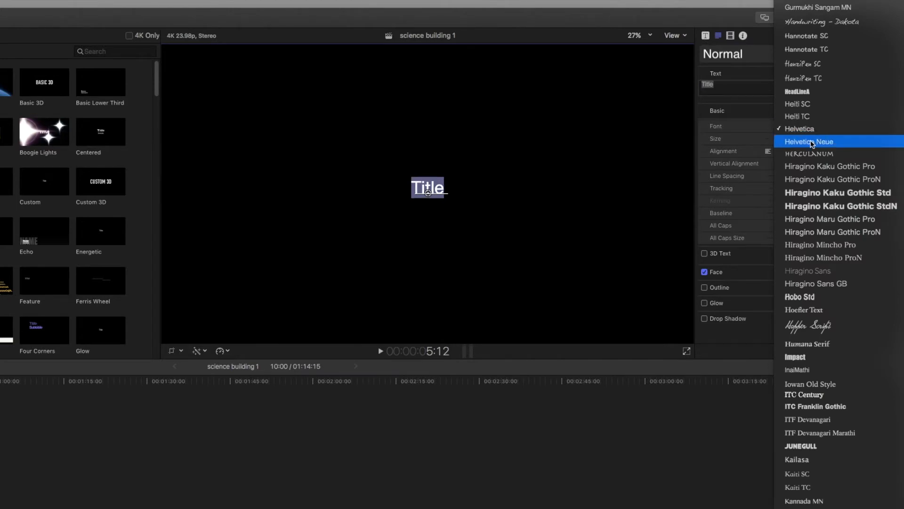
pyautogui.click(812, 143)
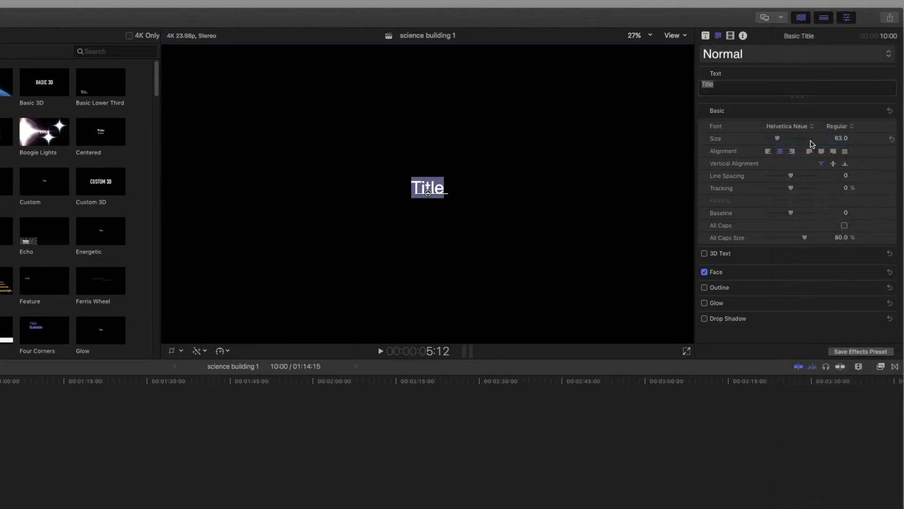
pyautogui.click(836, 128)
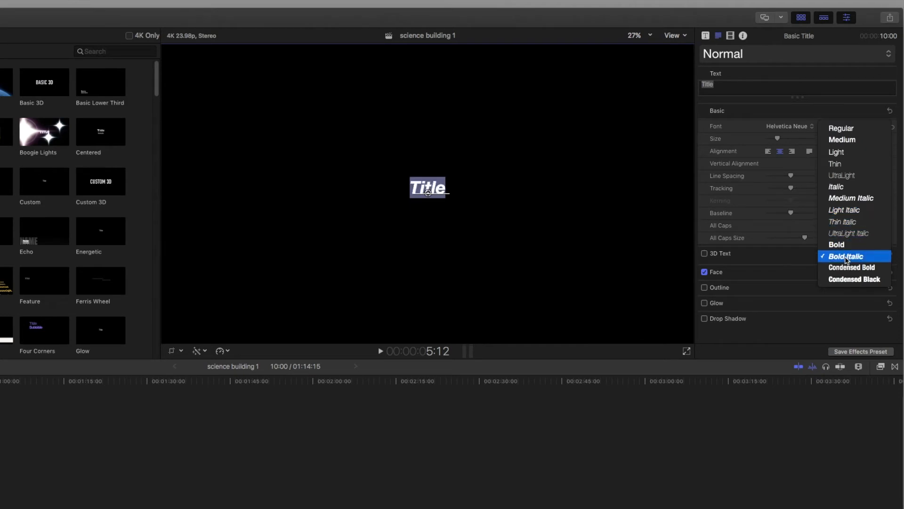
pyautogui.click(852, 279)
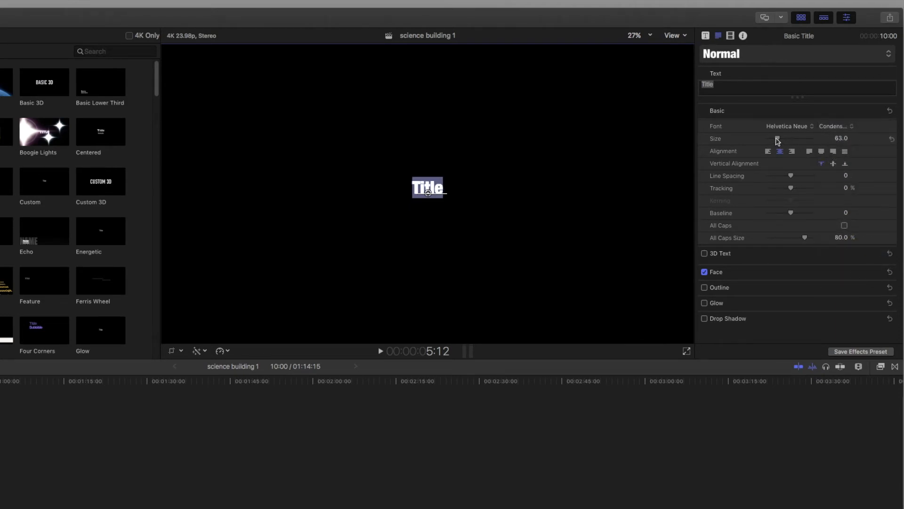
pyautogui.moveTo(777, 140); pyautogui.dragTo(814, 139)
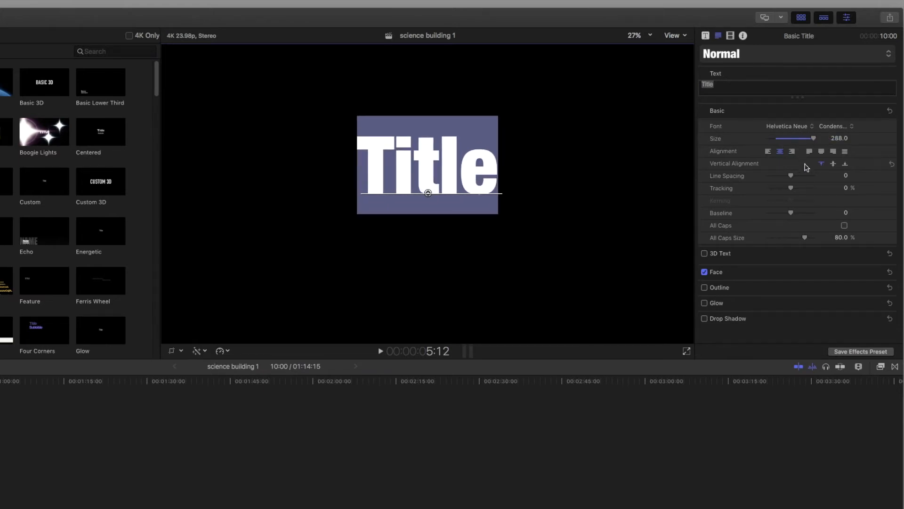
# - Change the title text's face color to blue using CMYK values of cyan 100%, magenta 0% and yellow 0%
pyautogui.click(609, 206)
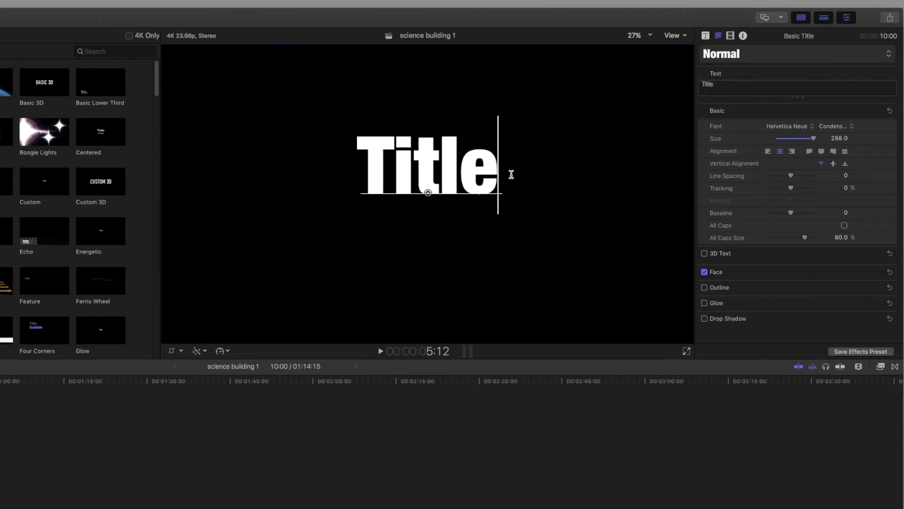
pyautogui.moveTo(508, 172); pyautogui.dragTo(361, 171)
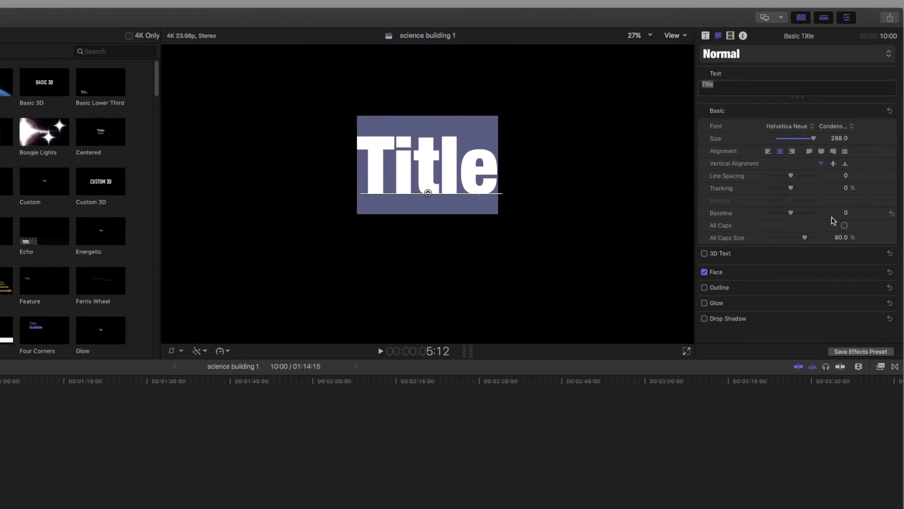
pyautogui.click(879, 274)
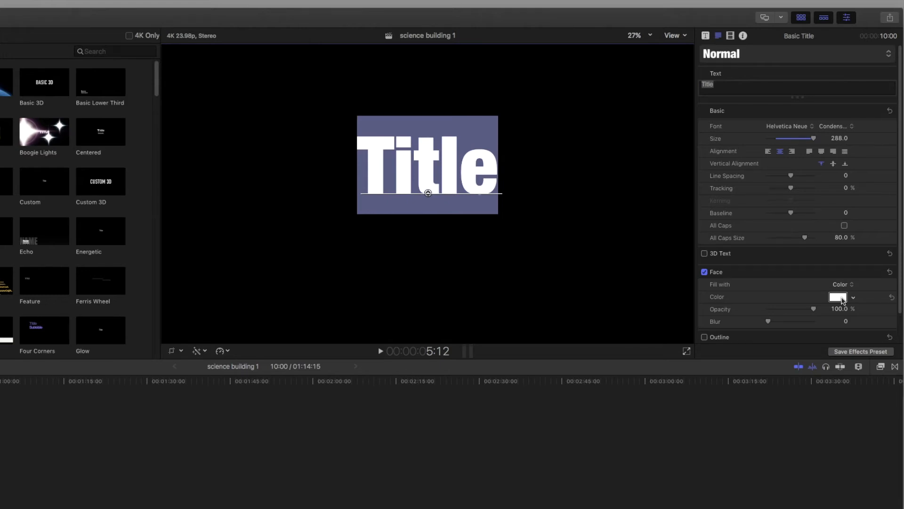
pyautogui.click(839, 297)
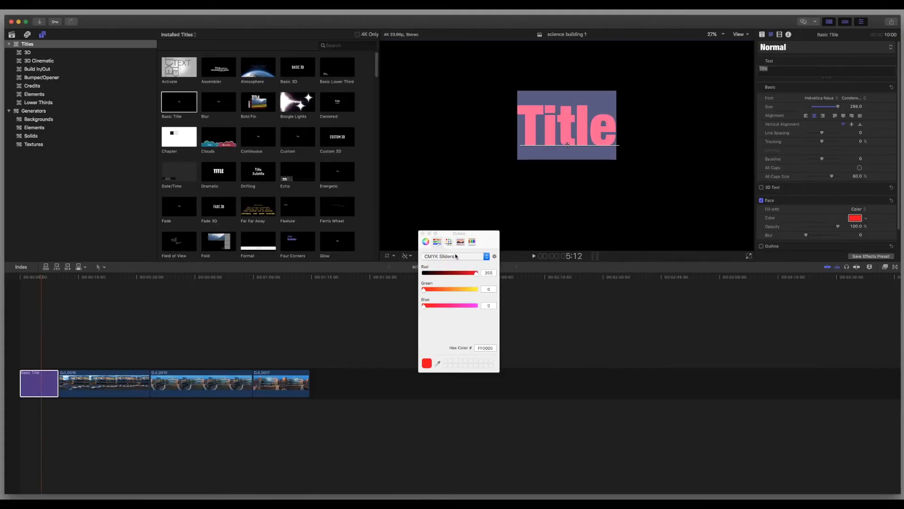
pyautogui.click(456, 257)
pyautogui.click(456, 265)
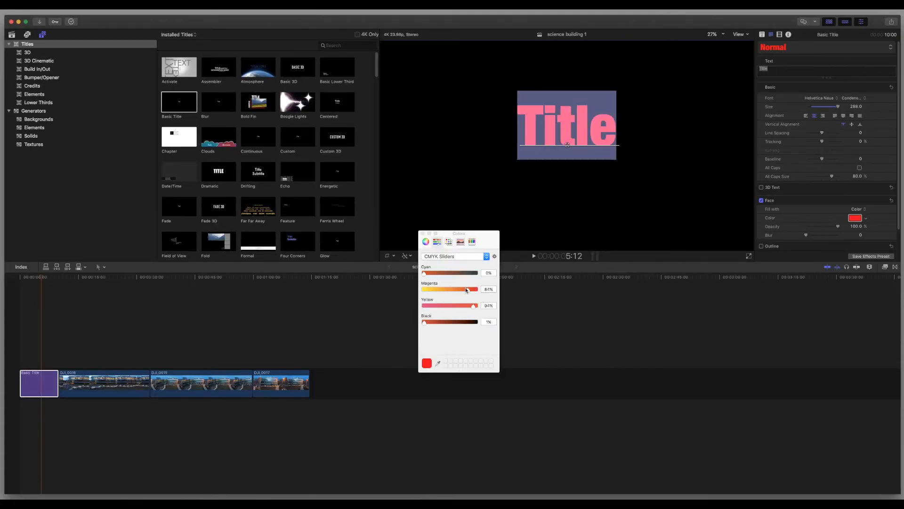
pyautogui.moveTo(425, 277)
pyautogui.mouseDown()
pyautogui.moveTo(476, 281)
pyautogui.moveTo(415, 290)
pyautogui.mouseUp()
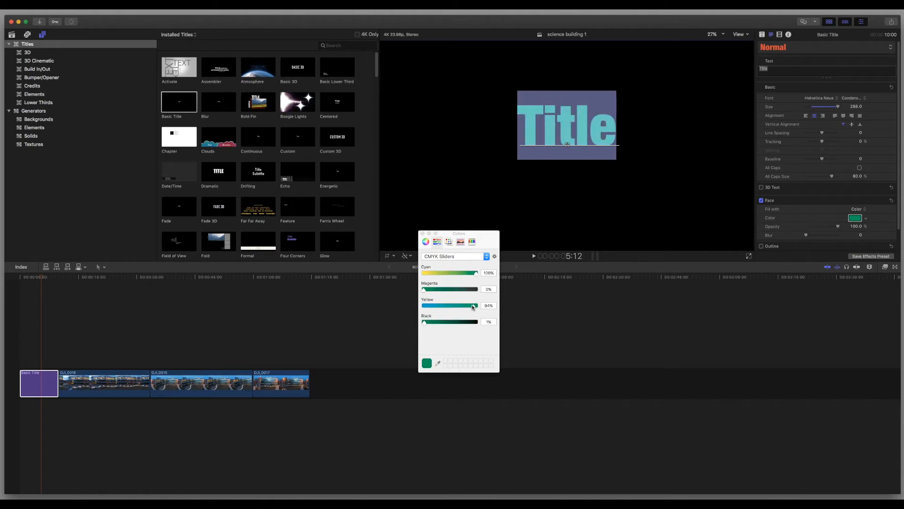
pyautogui.moveTo(473, 307); pyautogui.dragTo(415, 308)
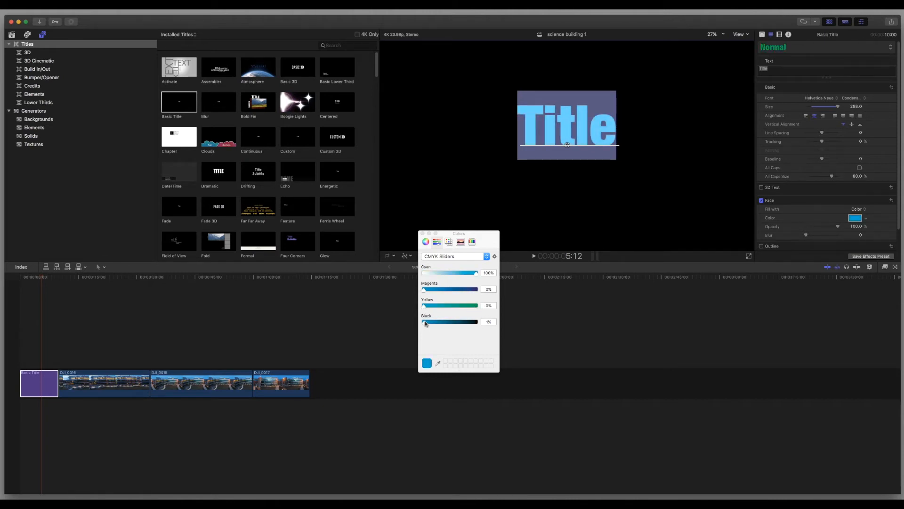
pyautogui.click(423, 234)
# - Lower the title text in the frame by setting its baseline to -74
pyautogui.click(516, 209)
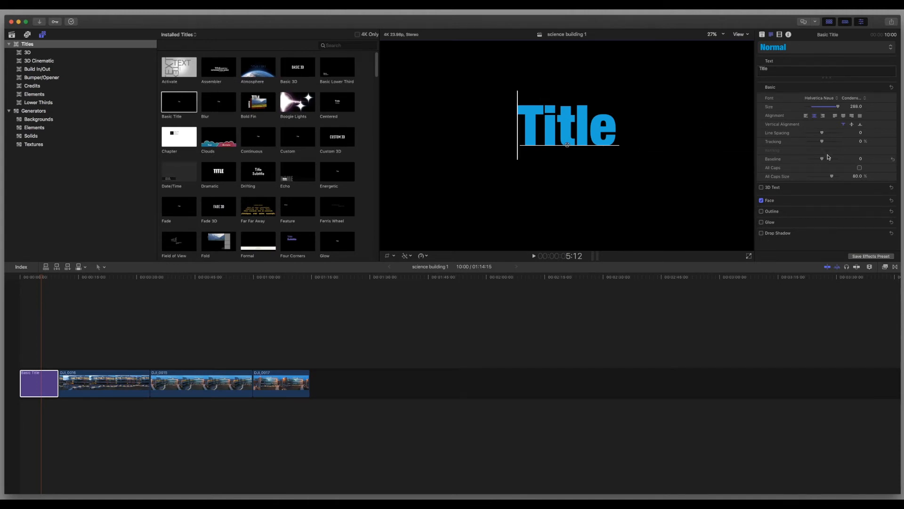
pyautogui.moveTo(822, 159)
pyautogui.mouseDown()
pyautogui.moveTo(799, 162)
pyautogui.moveTo(823, 161)
pyautogui.moveTo(811, 163)
pyautogui.mouseUp()
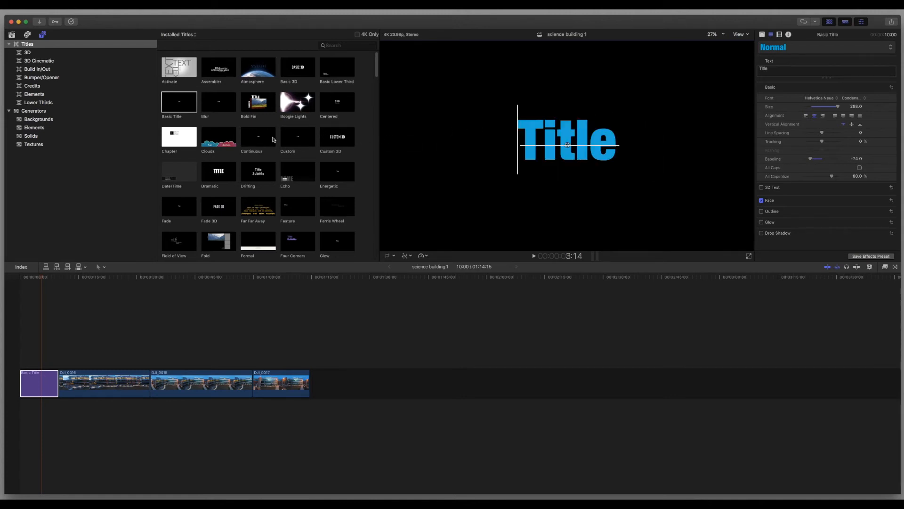
pyautogui.click(33, 373)
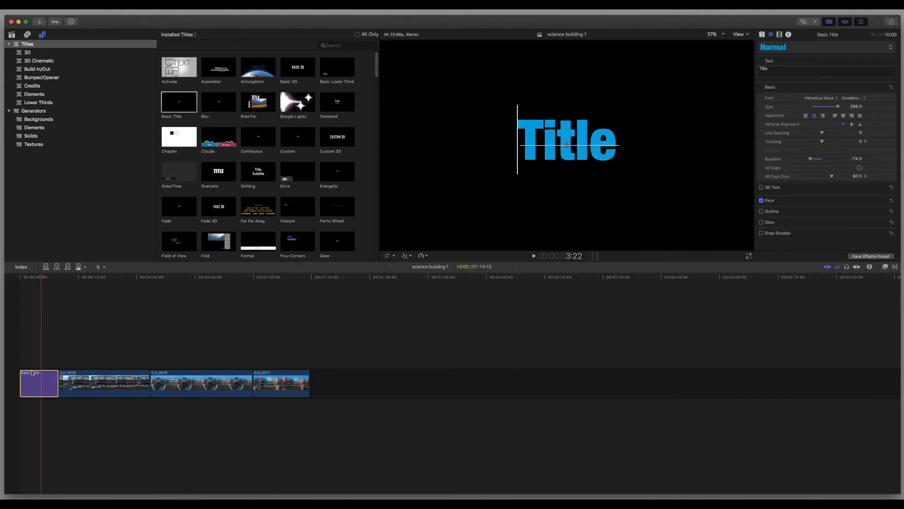
pyautogui.doubleClick(42, 373)
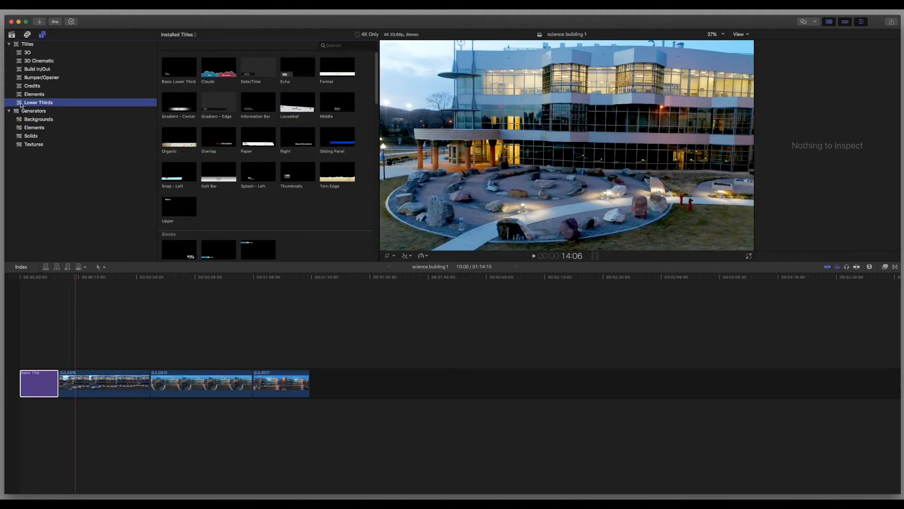
# - Add the Lower Third 3D title above the first video clip, near that clip's beginning
pyautogui.click(101, 53)
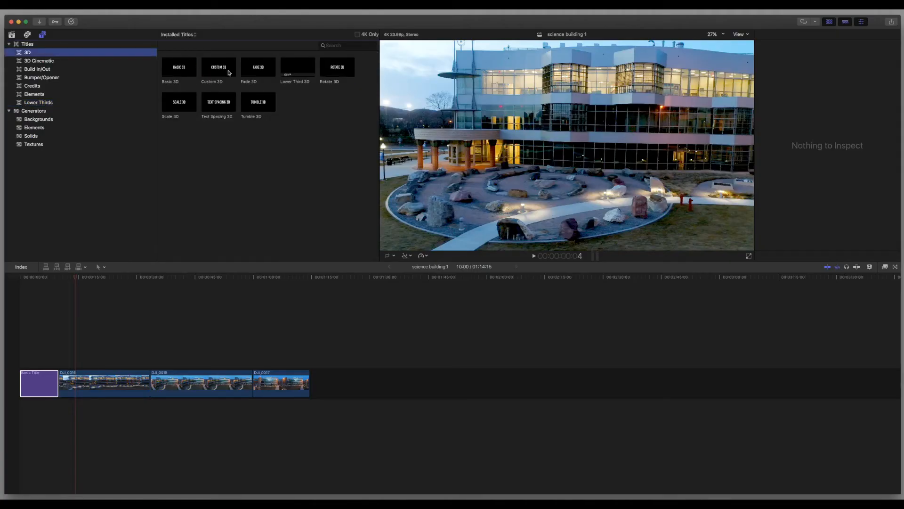
pyautogui.moveTo(298, 73); pyautogui.dragTo(62, 365)
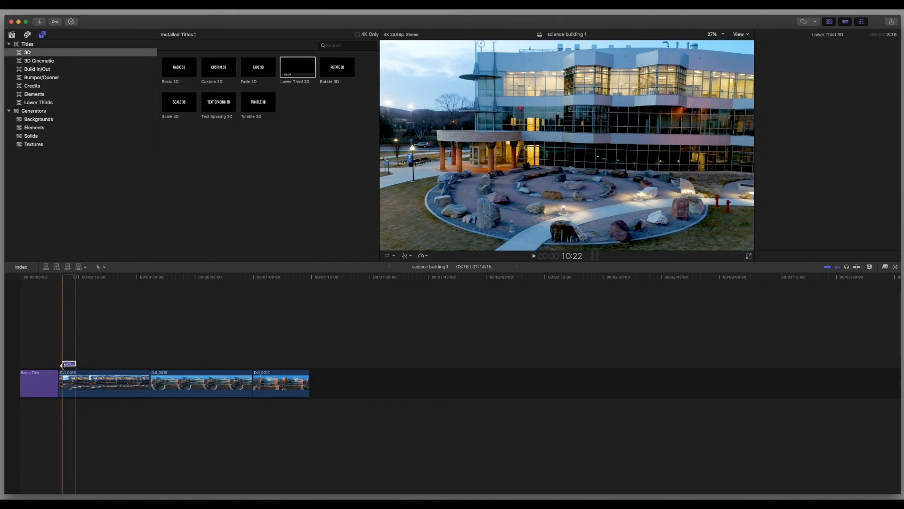
pyautogui.click(67, 364)
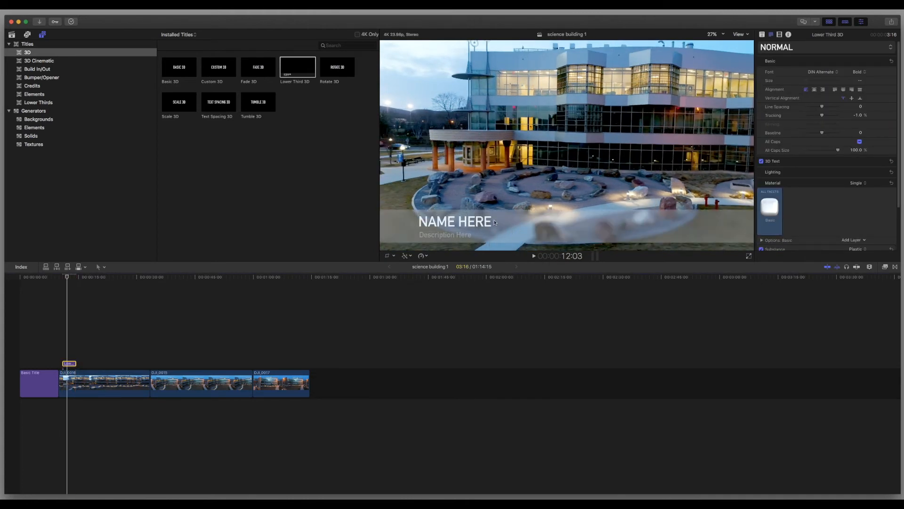
# - Set the lower third's name line to the Courier font at size 81
pyautogui.doubleClick(489, 223)
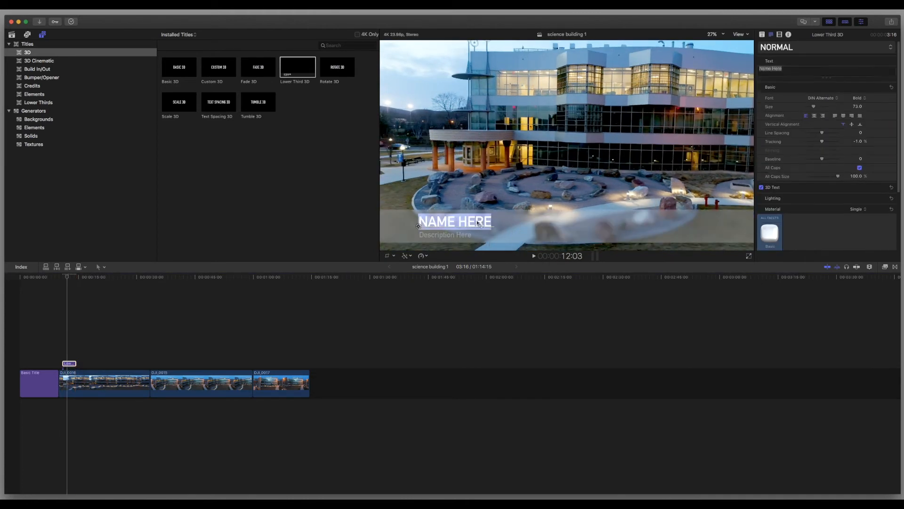
pyautogui.click(838, 99)
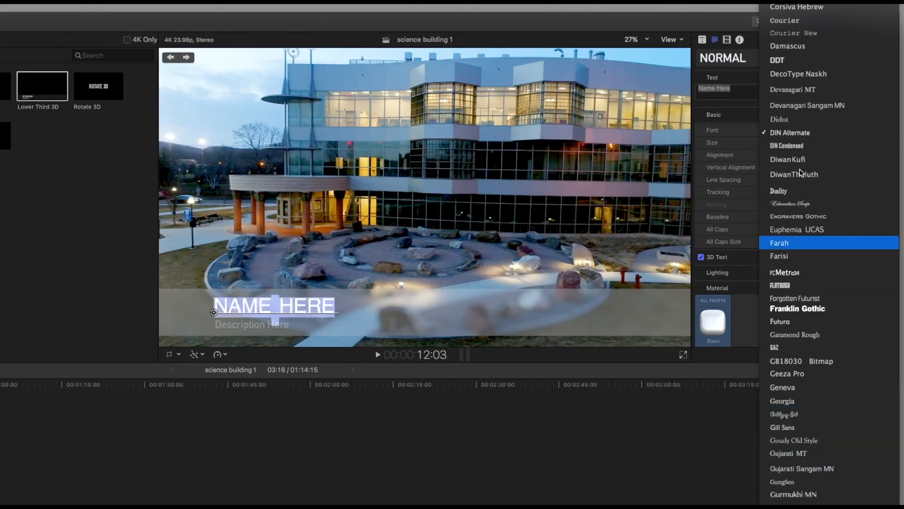
pyautogui.click(786, 21)
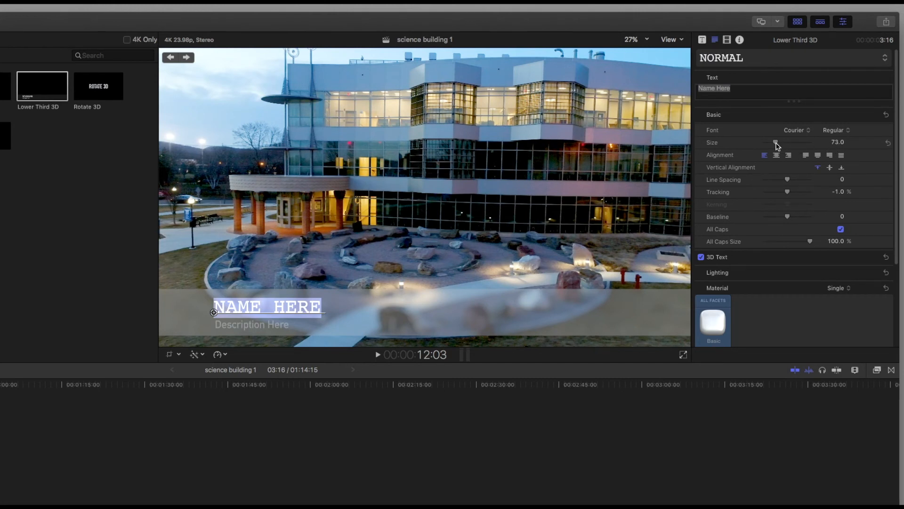
pyautogui.moveTo(779, 144)
pyautogui.mouseDown()
pyautogui.moveTo(799, 146)
pyautogui.moveTo(779, 145)
pyautogui.mouseUp()
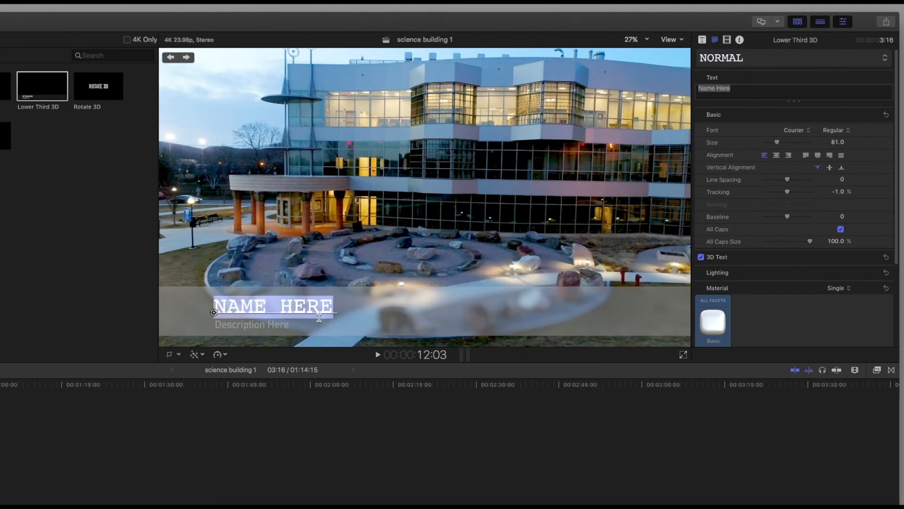
# - Replace the lower third's name placeholder with "New Science Building"
pyautogui.click(297, 324)
pyautogui.moveTo(295, 325); pyautogui.dragTo(261, 325)
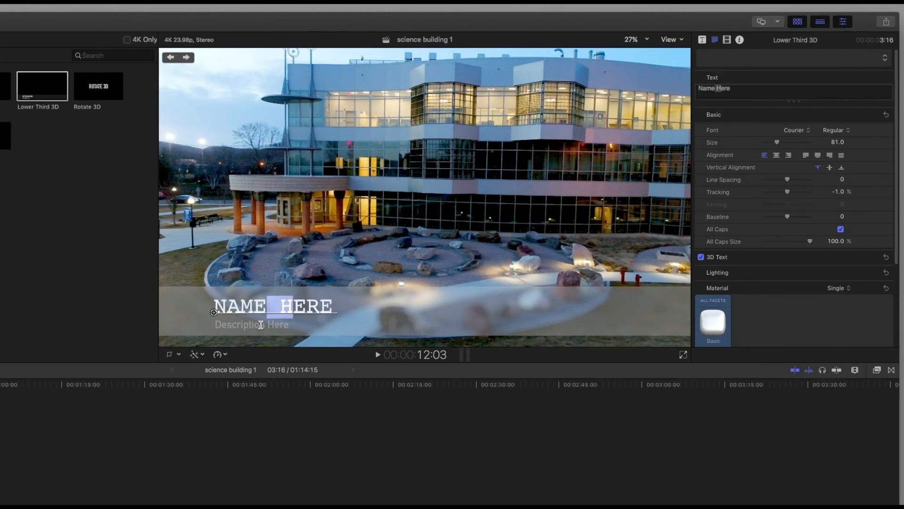
pyautogui.click(341, 309)
pyautogui.moveTo(339, 305); pyautogui.dragTo(216, 306)
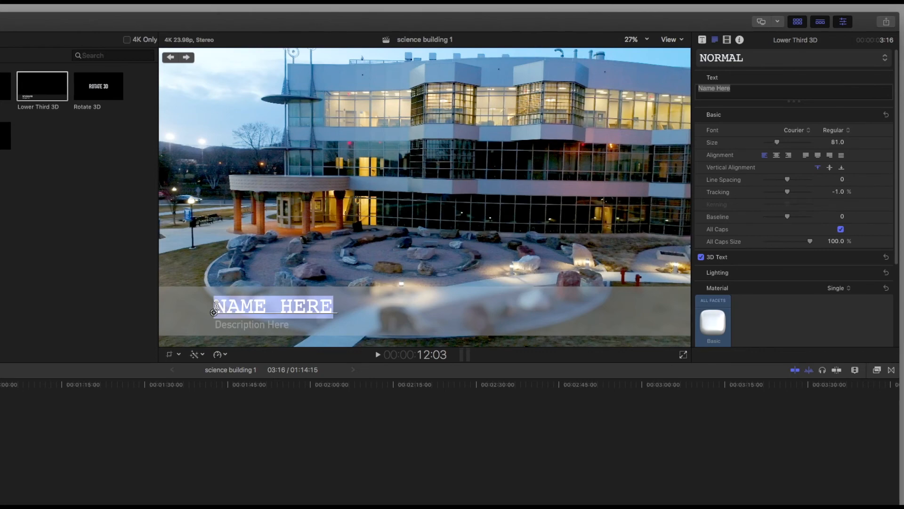
pyautogui.write('New')
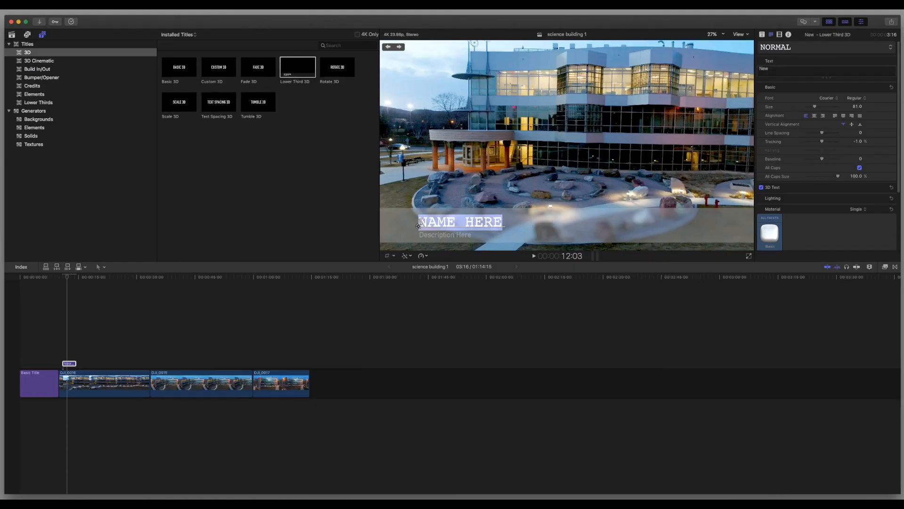
pyautogui.write(' Sci')
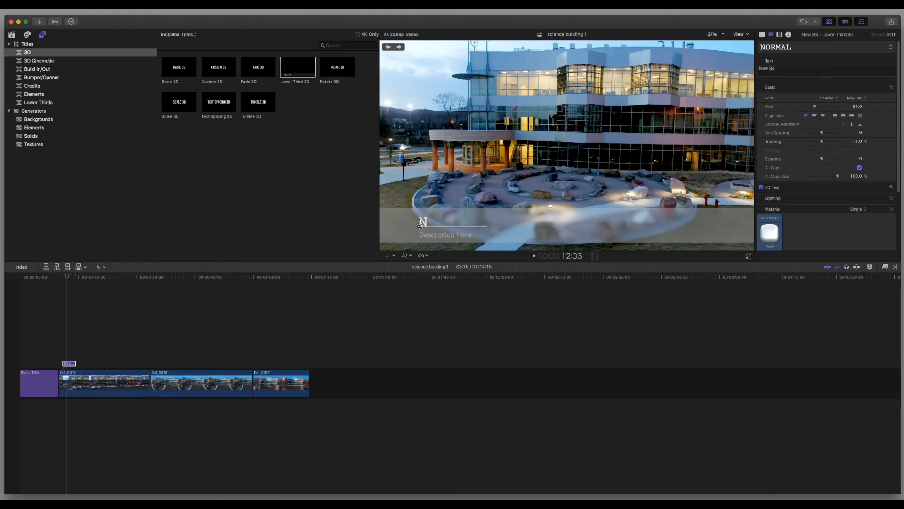
pyautogui.write('ence')
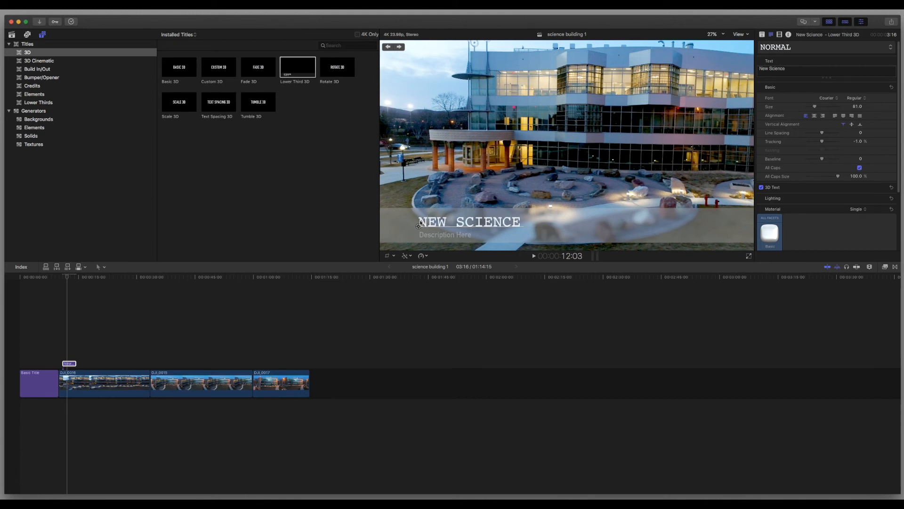
pyautogui.write('Building')
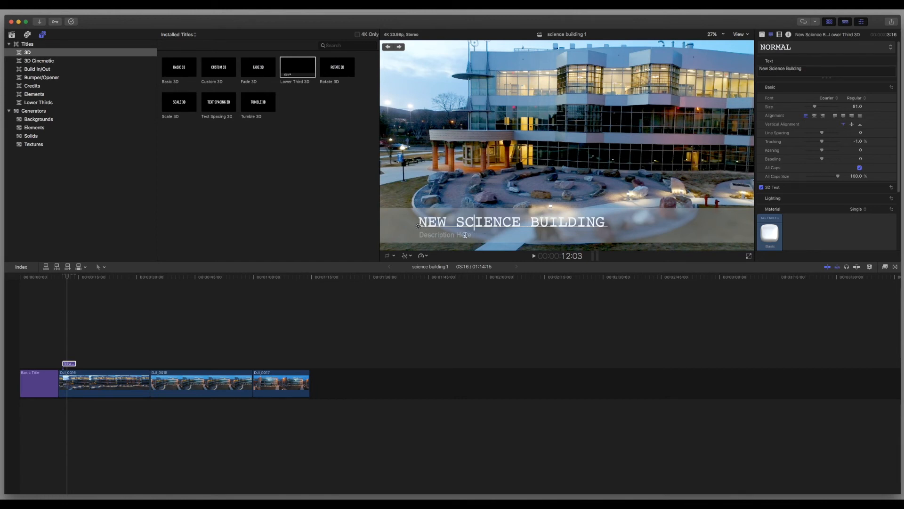
# - Remove the "Description Here" placeholder text from the lower third
pyautogui.moveTo(465, 234); pyautogui.dragTo(432, 233)
pyautogui.click(433, 235)
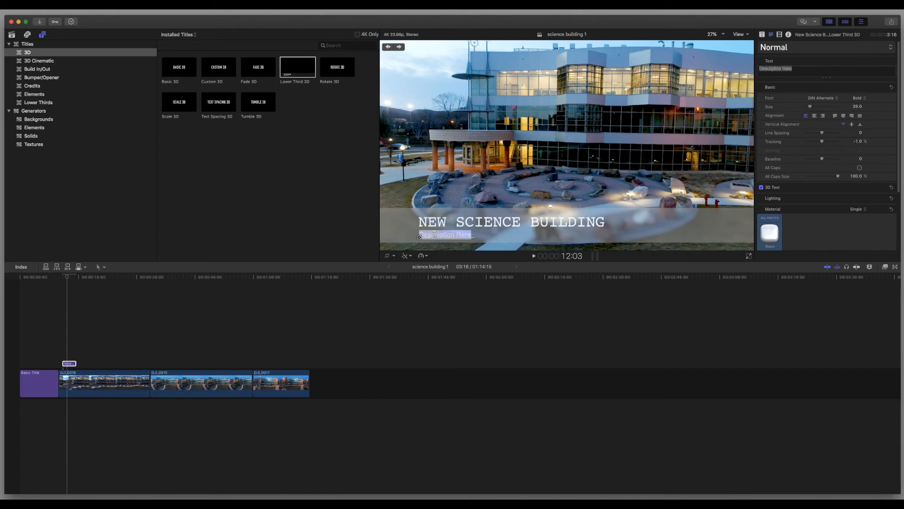
pyautogui.click(514, 220)
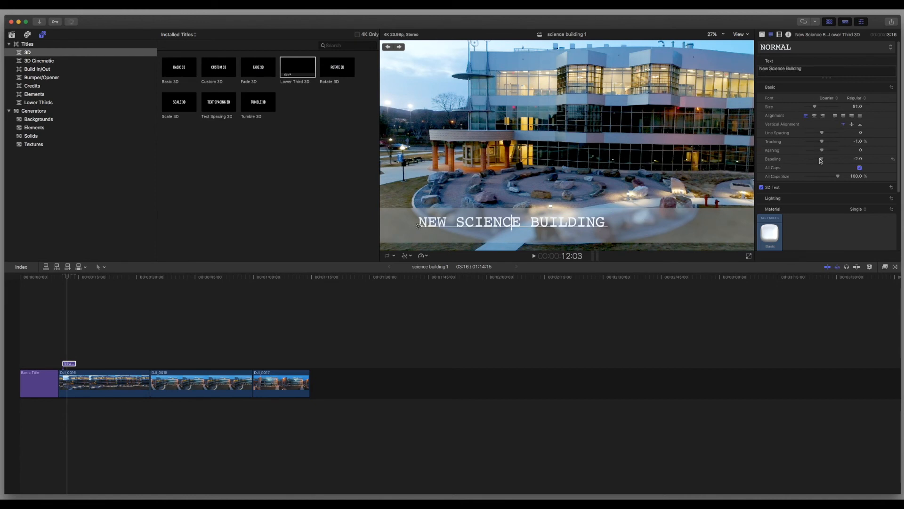
# - Lower the "New Science Building" text within its bar by setting its baseline to -19
pyautogui.moveTo(820, 160); pyautogui.dragTo(818, 160)
pyautogui.moveTo(820, 160); pyautogui.dragTo(821, 160)
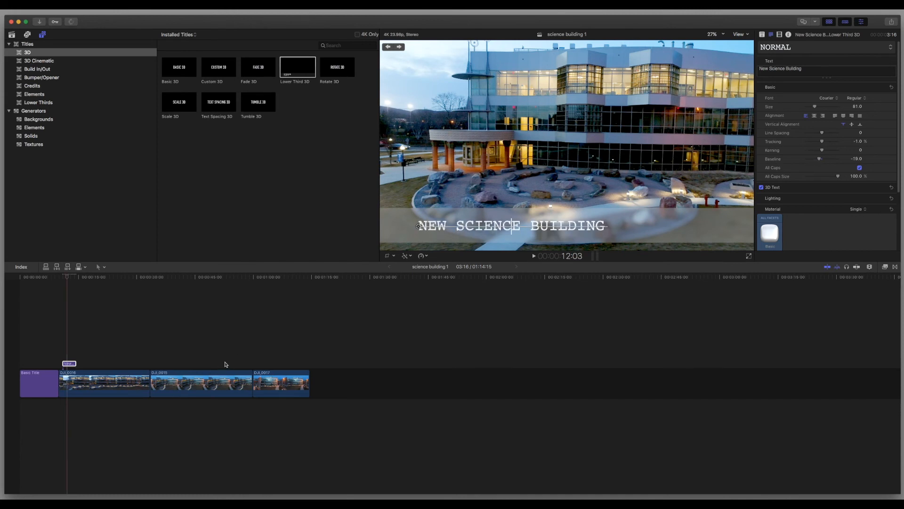
pyautogui.click(136, 381)
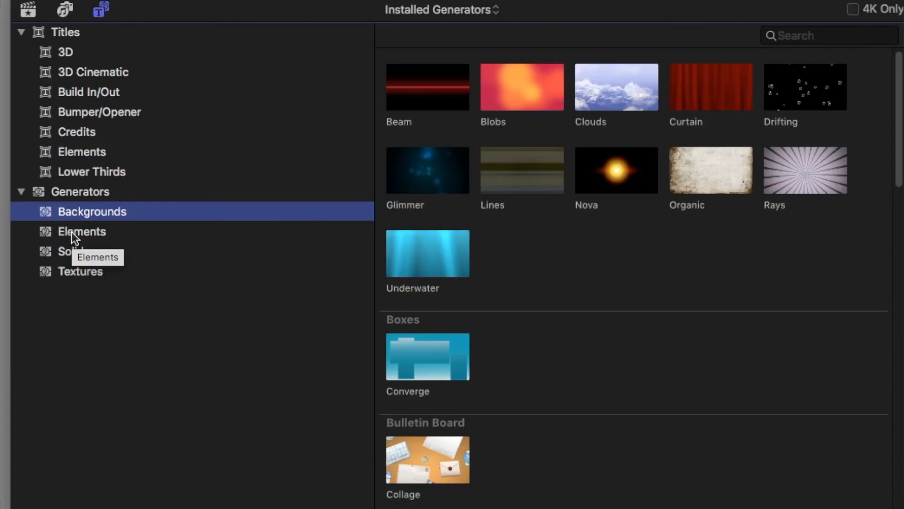
# - Browse the generator categories and append the Beam background after the last video clip in the timeline
pyautogui.click(72, 231)
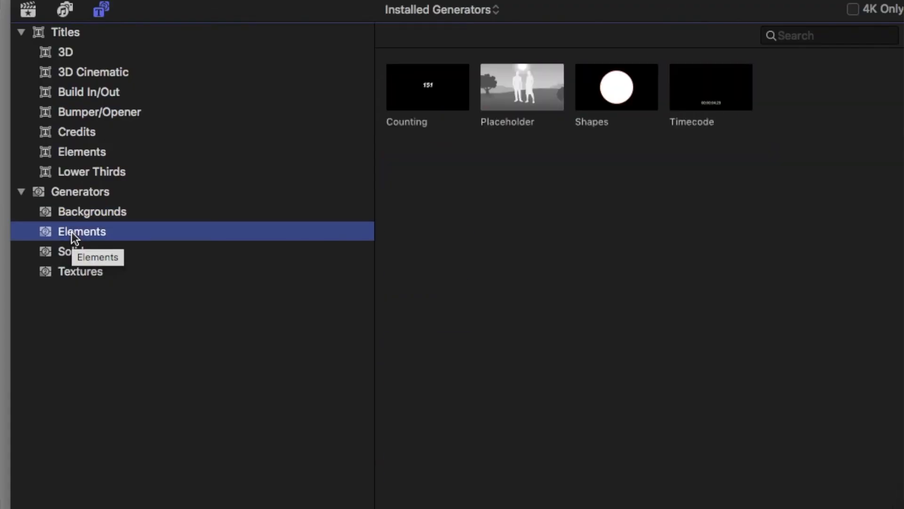
pyautogui.click(66, 257)
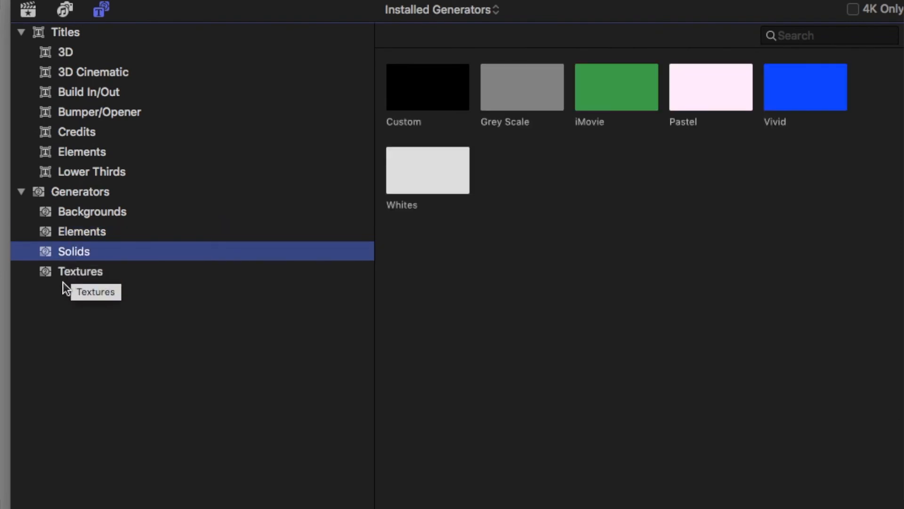
pyautogui.click(67, 278)
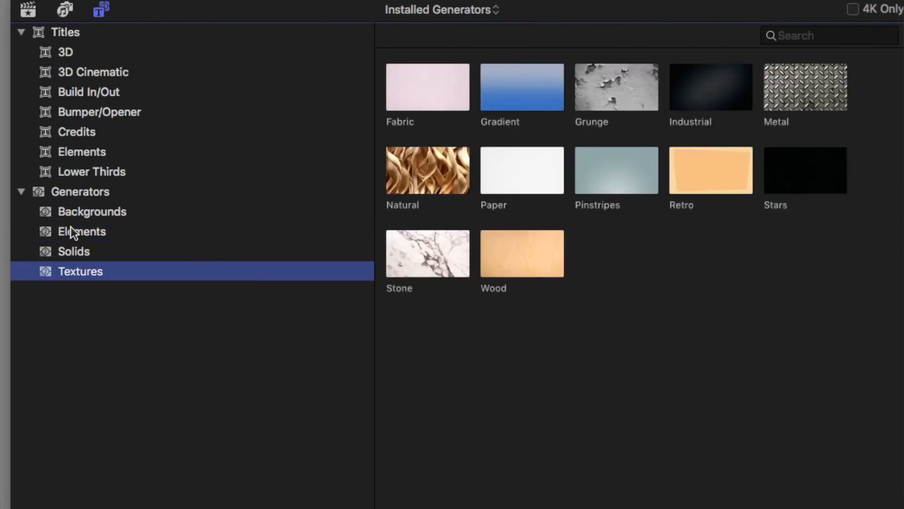
pyautogui.click(81, 215)
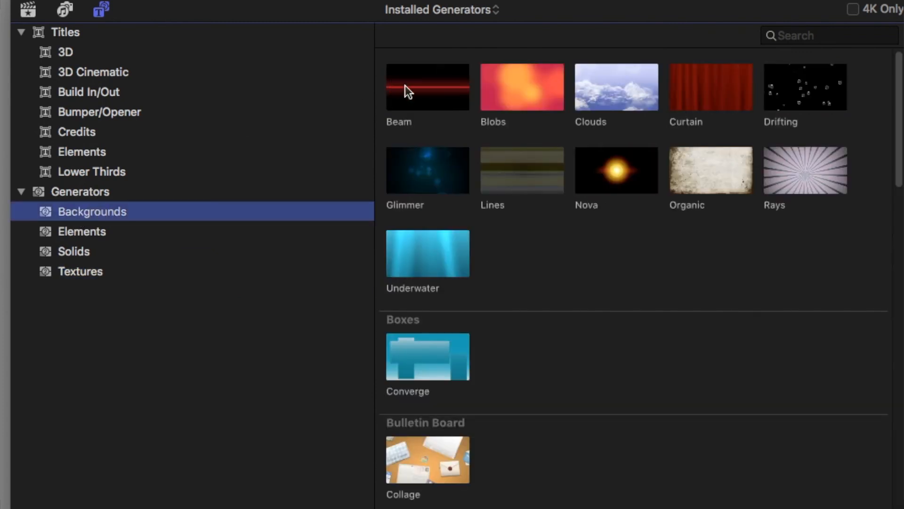
pyautogui.click(435, 88)
pyautogui.moveTo(435, 87); pyautogui.dragTo(457, 145)
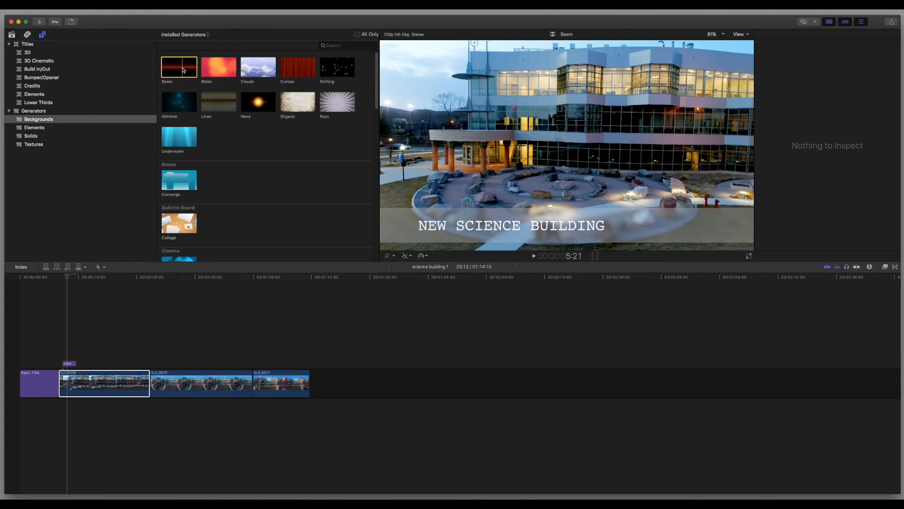
pyautogui.moveTo(182, 68); pyautogui.dragTo(312, 385)
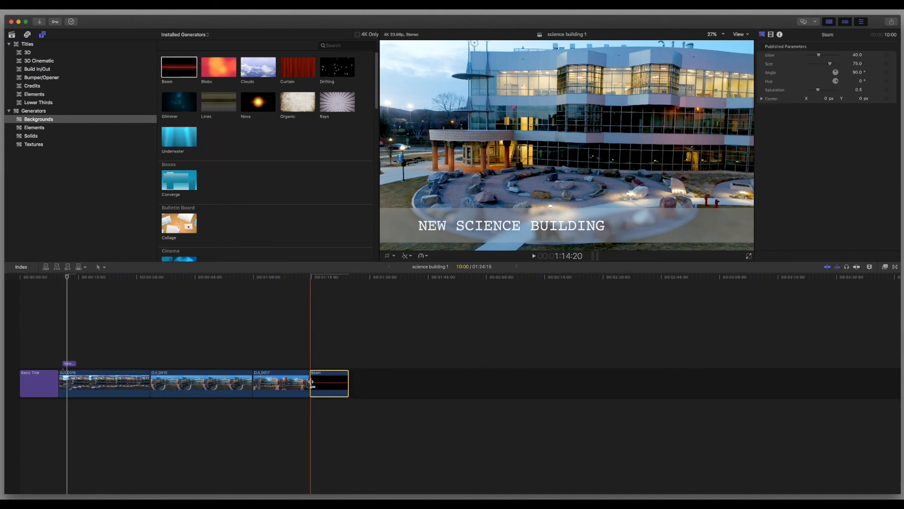
# - Place the Scrolling credits title above the Beam background, aligned with its start, and play it back
pyautogui.click(28, 86)
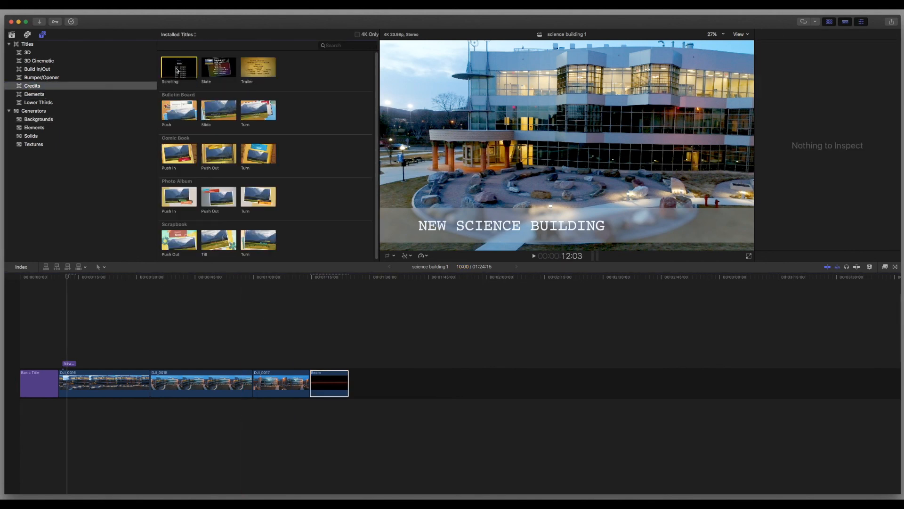
pyautogui.moveTo(176, 71); pyautogui.dragTo(312, 362)
pyautogui.press('space')
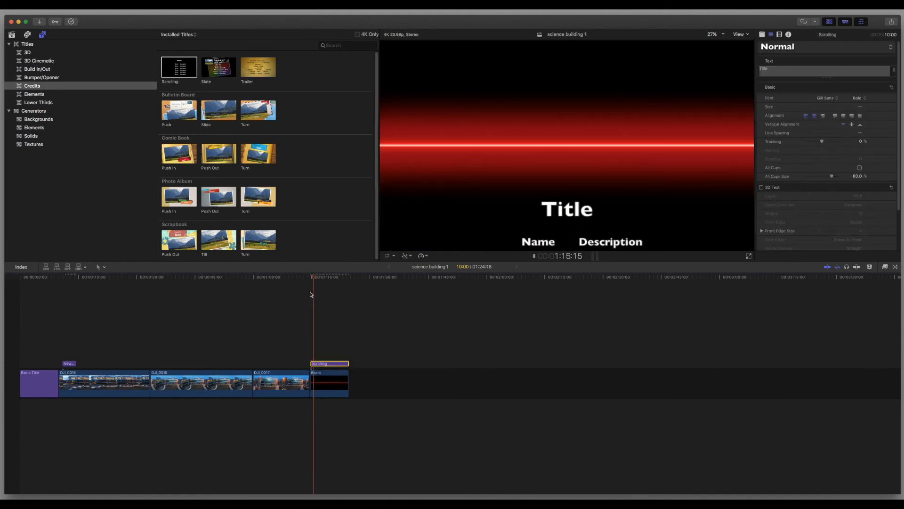